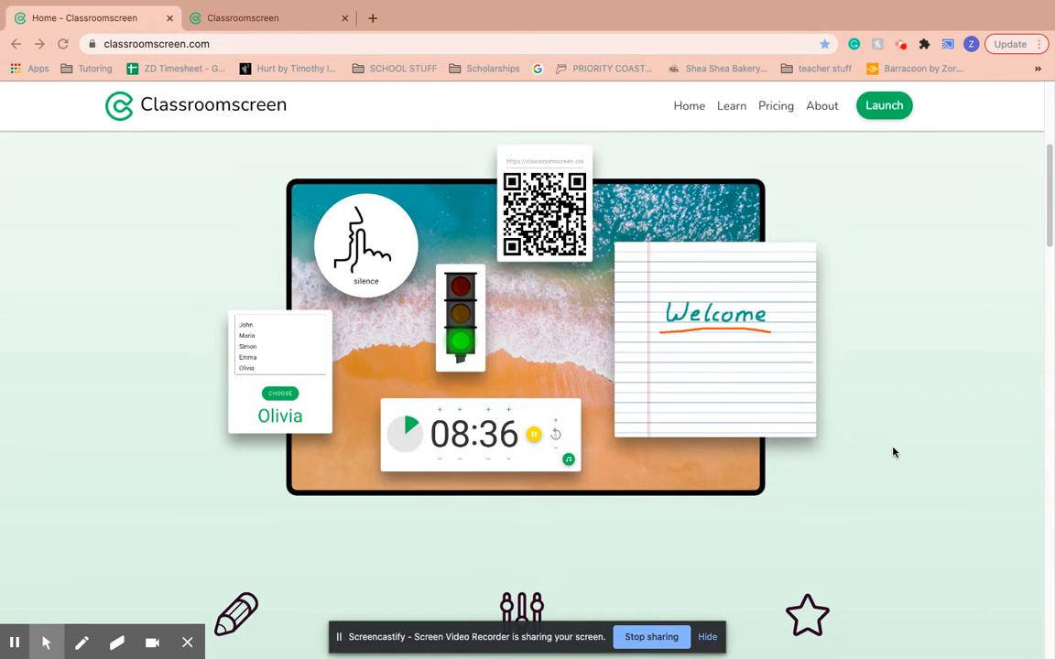
Switch to the open Classroomscreen board, hide the screen-recording bars and set the background to the Colosseum photo
{"action": "scroll", "coordinate": [893, 452], "scroll_direction": "up", "scroll_amount": 3}
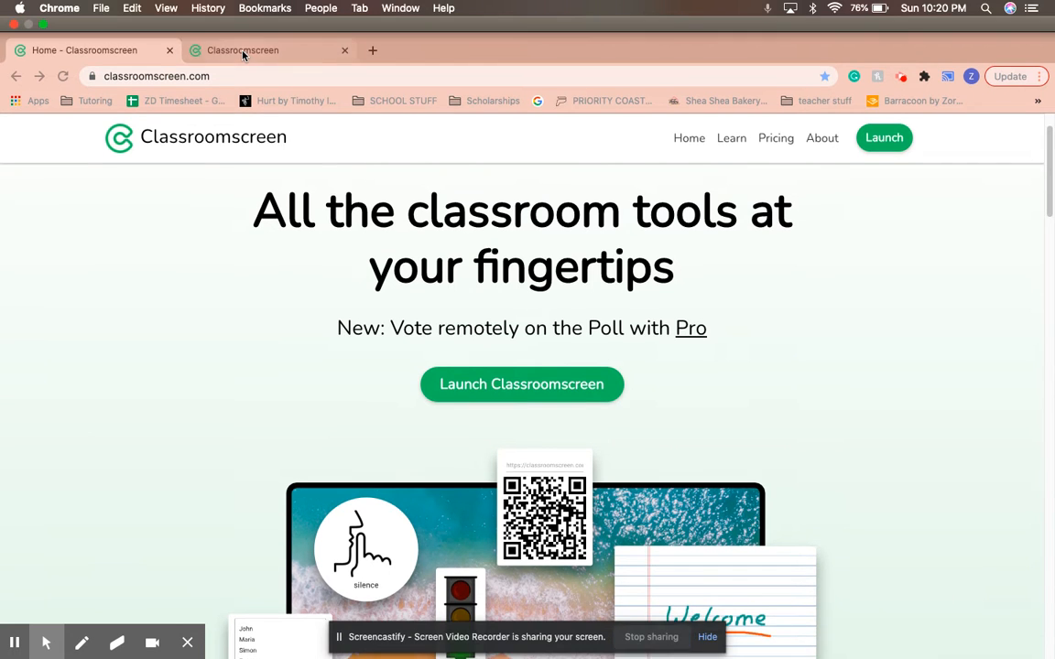
{"action": "left_click", "coordinate": [242, 52]}
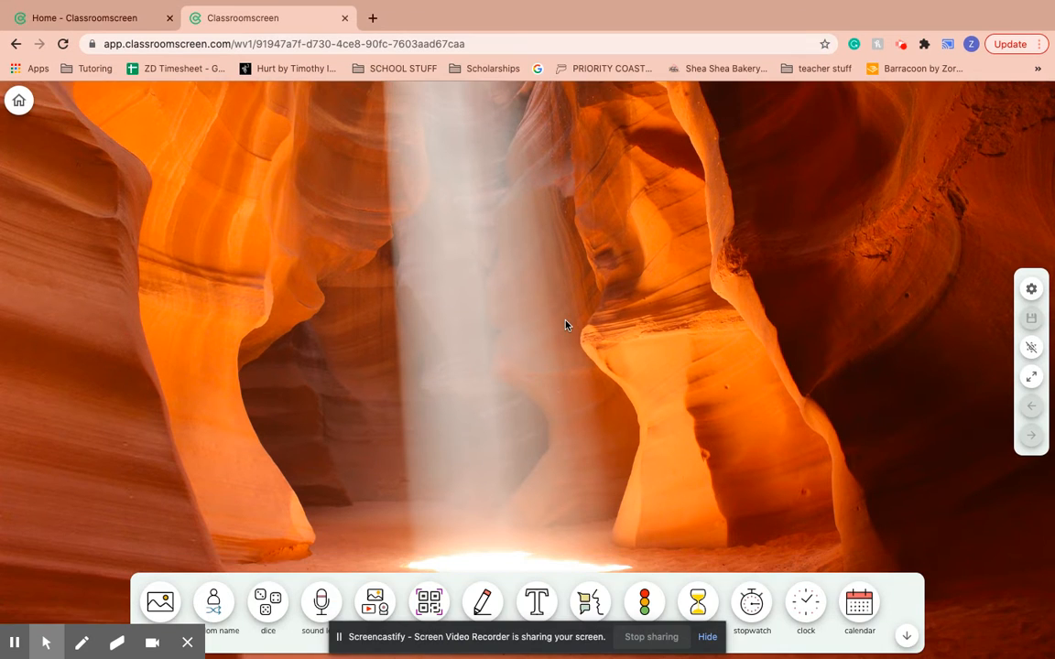
{"action": "left_click", "coordinate": [707, 636]}
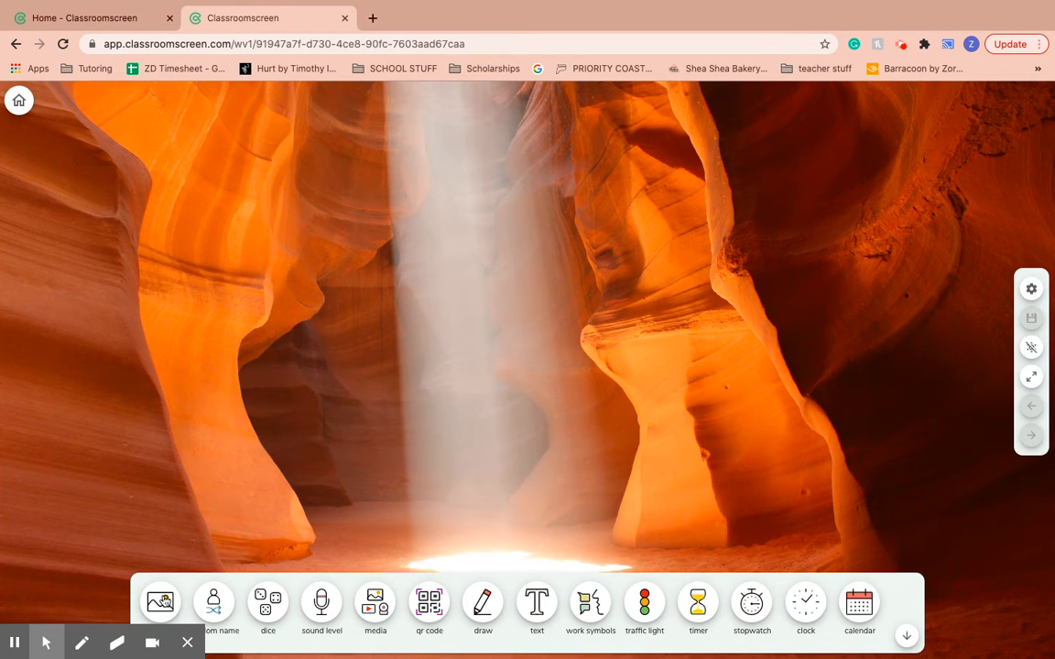
{"action": "left_click", "coordinate": [186, 643]}
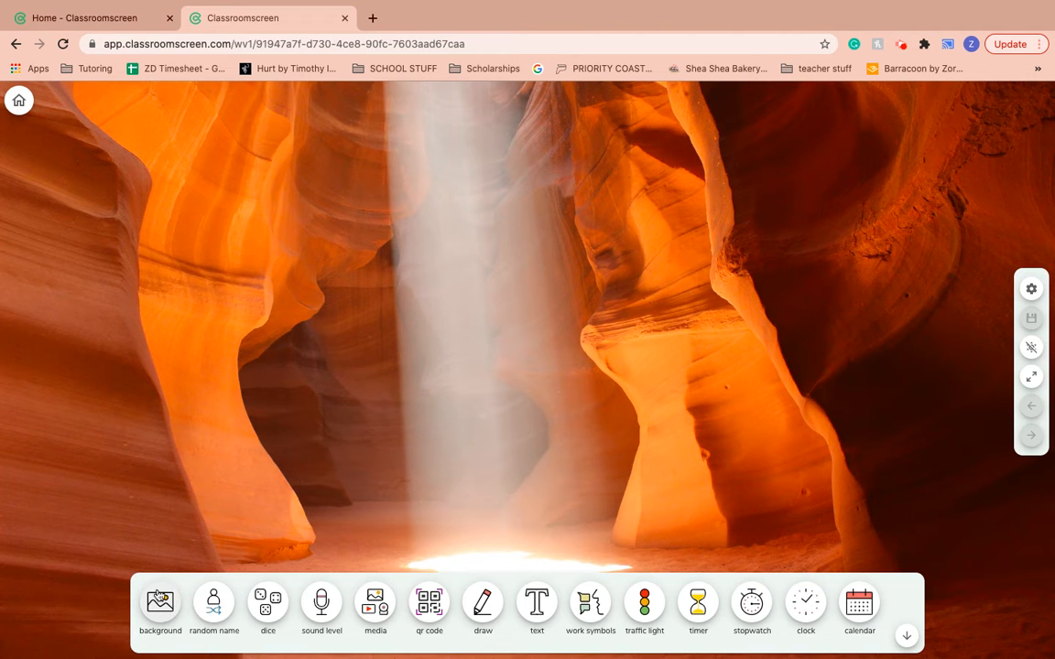
{"action": "left_click", "coordinate": [160, 602]}
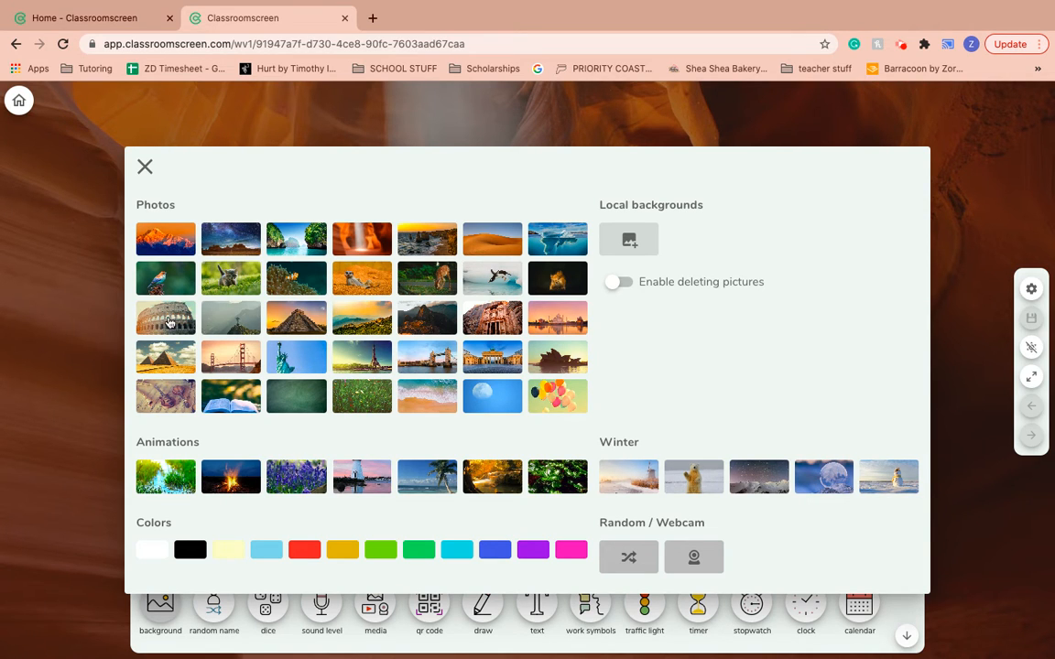
{"action": "left_click", "coordinate": [160, 316]}
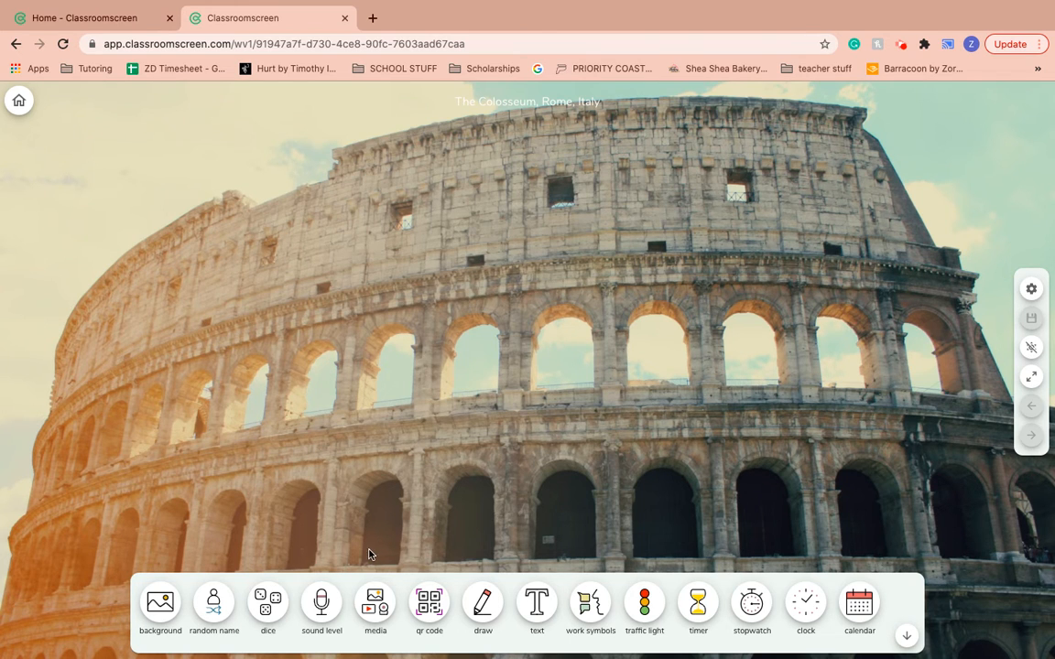
Try out the random name widget on the board and close it again
{"action": "left_click", "coordinate": [210, 610]}
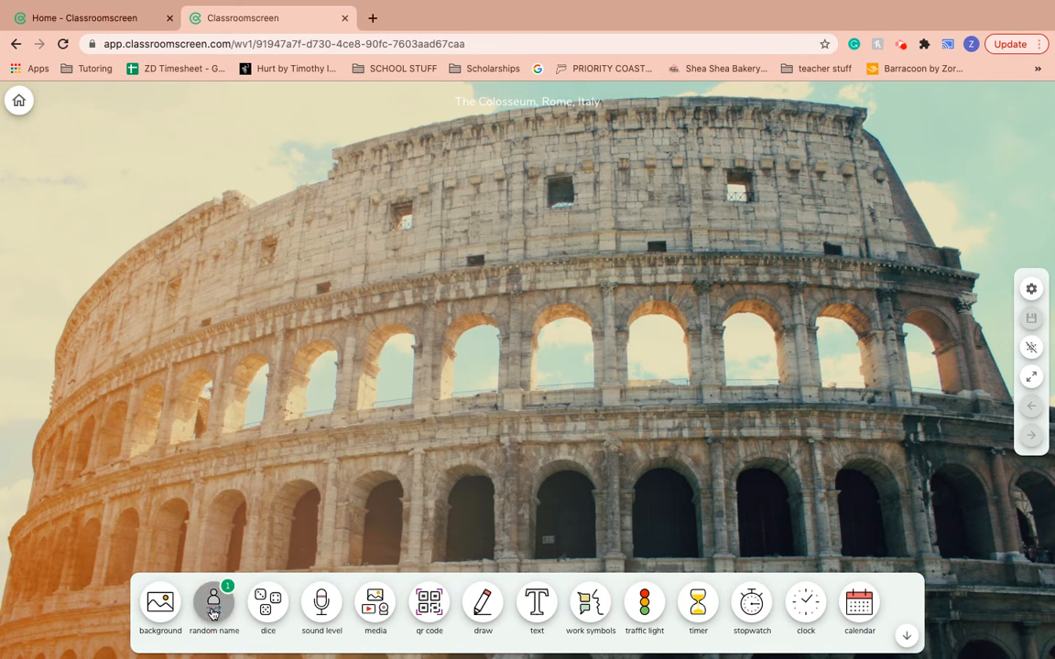
{"action": "left_click", "coordinate": [87, 390]}
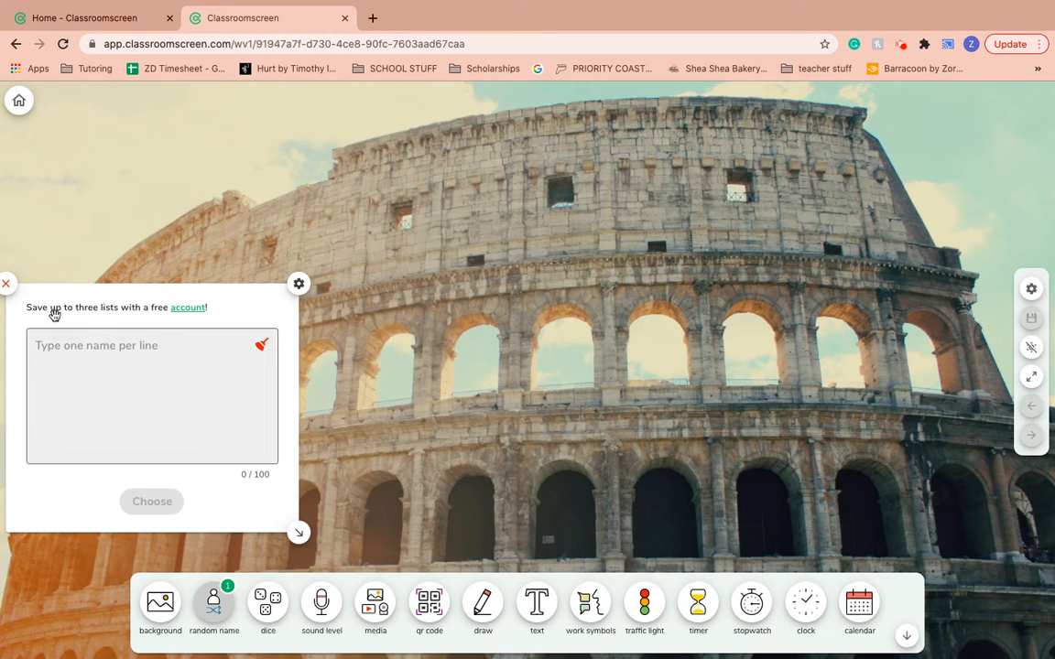
{"action": "left_click", "coordinate": [7, 288]}
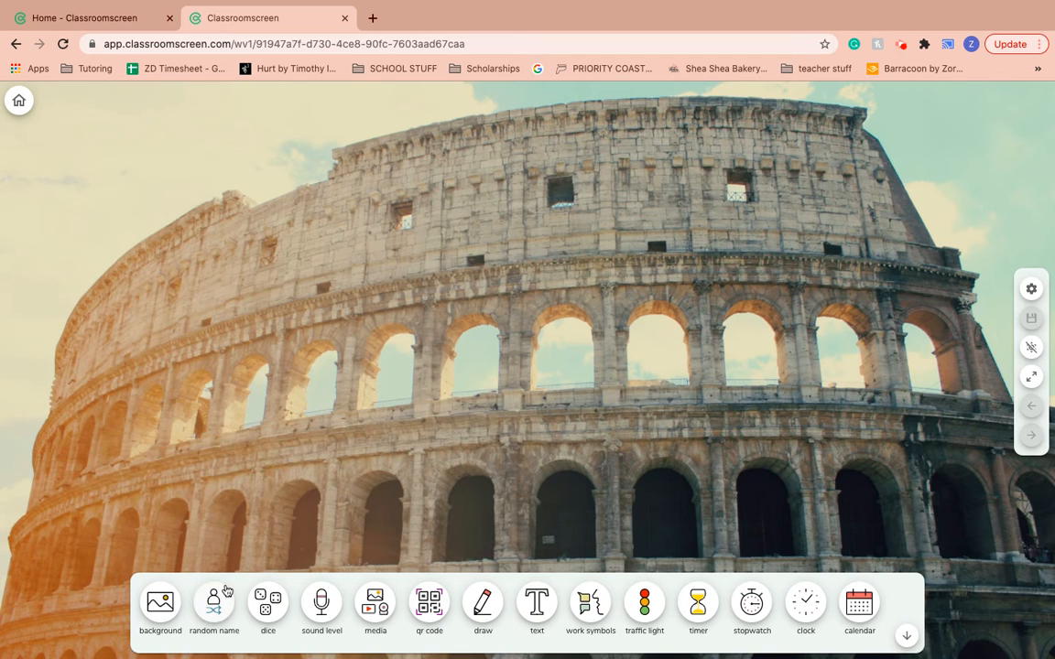
Add a dice widget beside the Colosseum's left edge, remove the duplicate, and roll two dice
{"action": "left_click", "coordinate": [274, 606]}
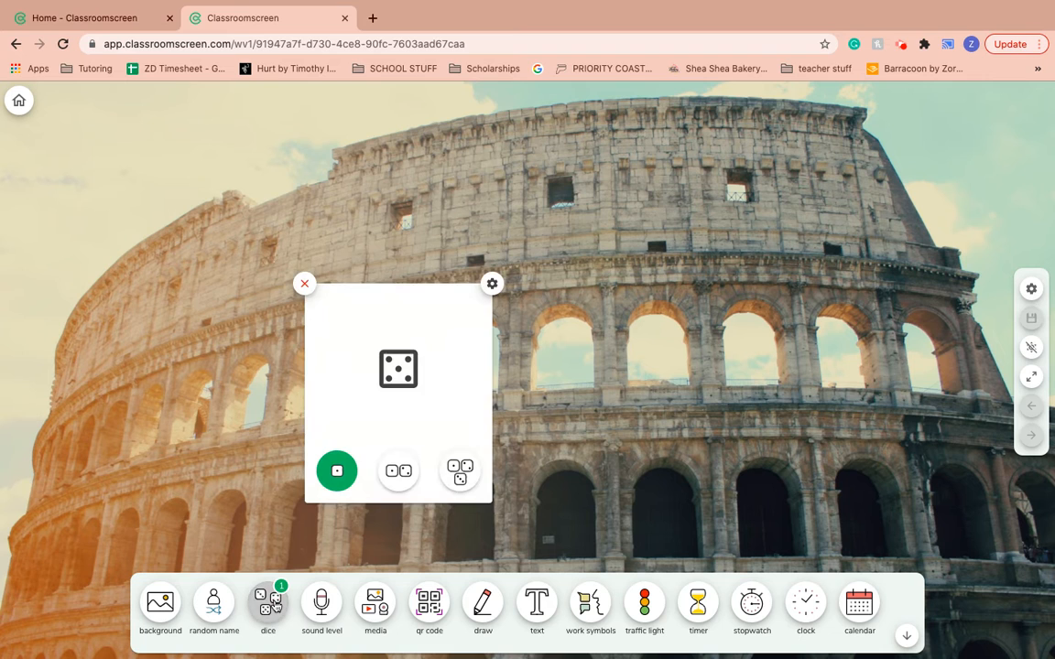
{"action": "left_click", "coordinate": [274, 606]}
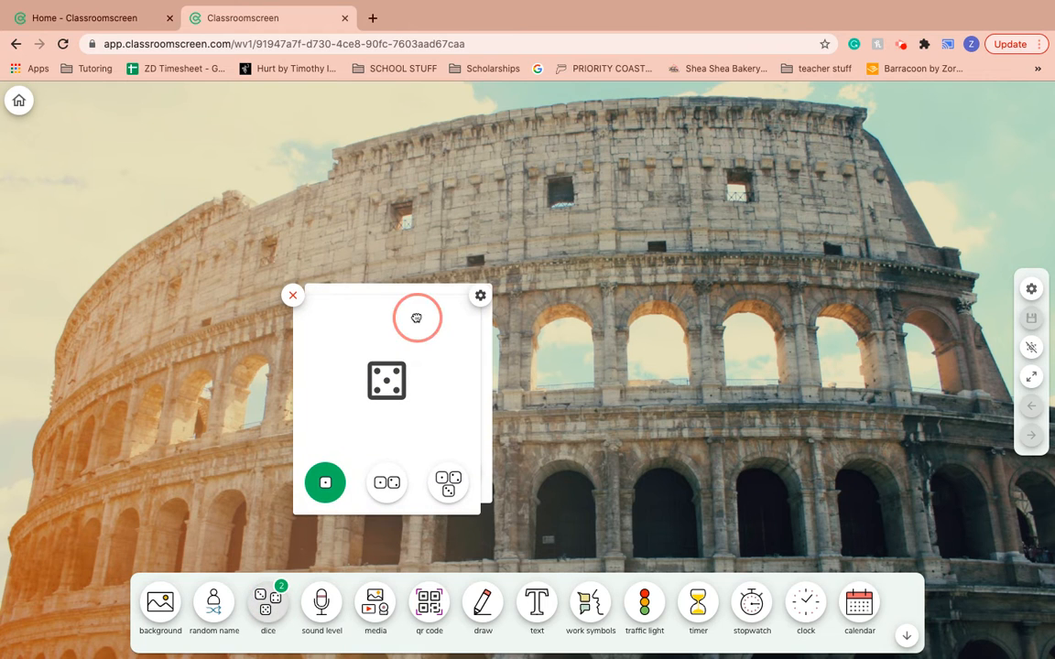
{"action": "left_click_drag", "start_coordinate": [413, 312], "coordinate": [154, 288]}
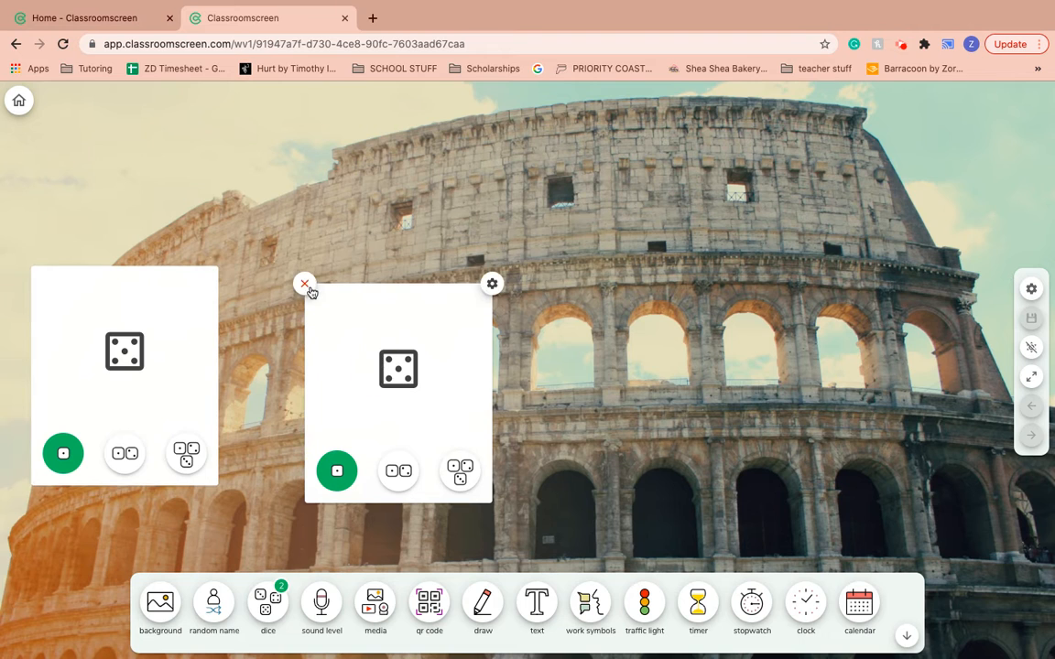
{"action": "left_click", "coordinate": [304, 283]}
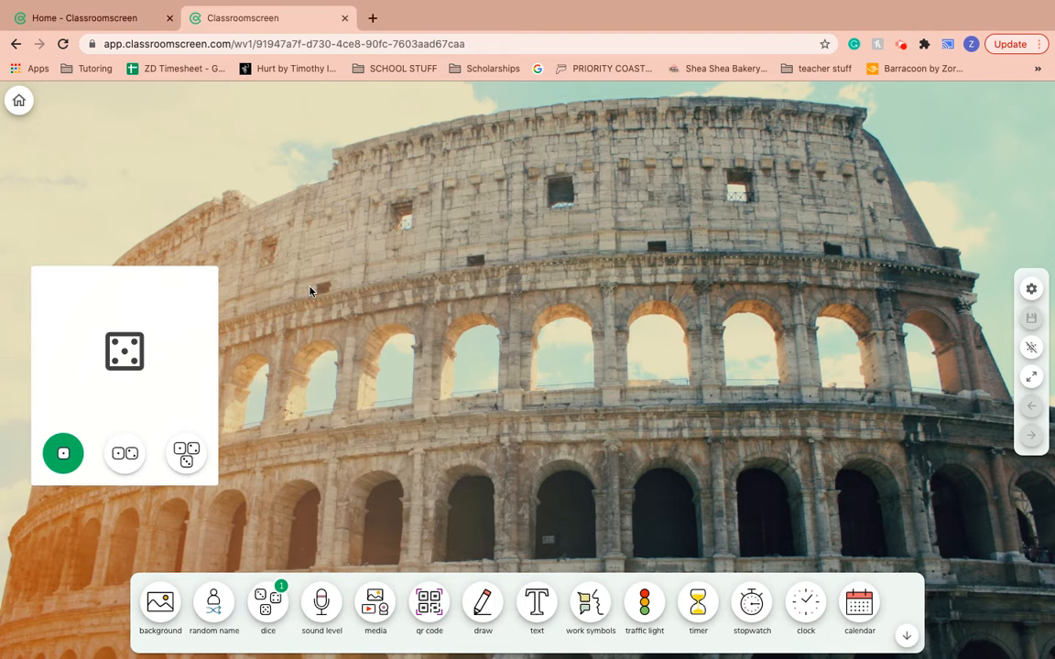
{"action": "left_click", "coordinate": [126, 454]}
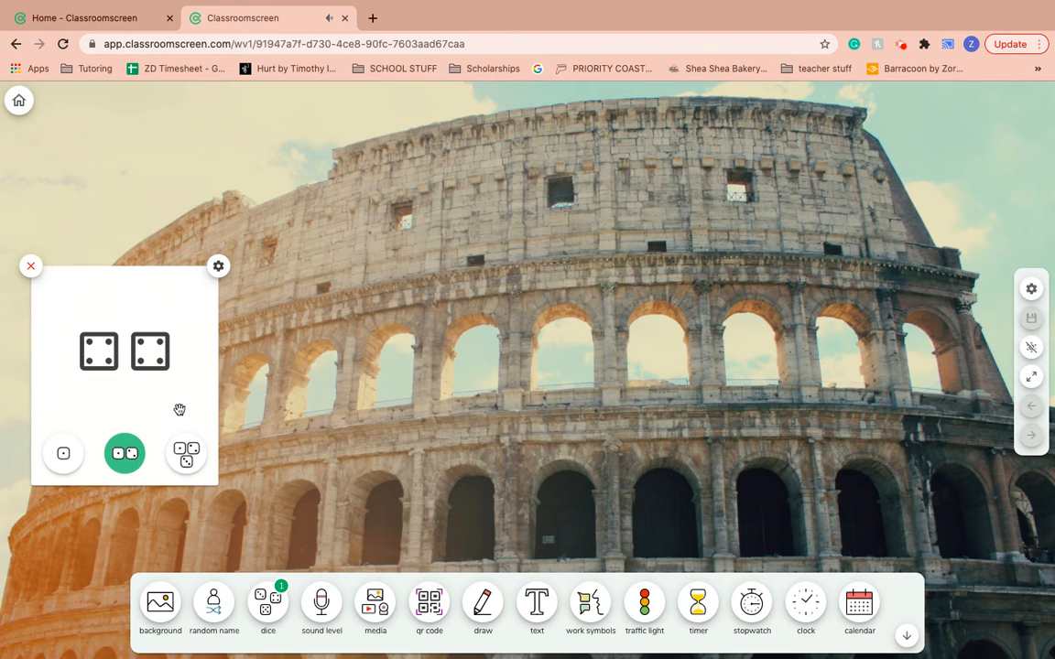
Try the sound level widget mid-board with its bell alert switched on, and close both it and the dice widget
{"action": "left_click", "coordinate": [322, 607]}
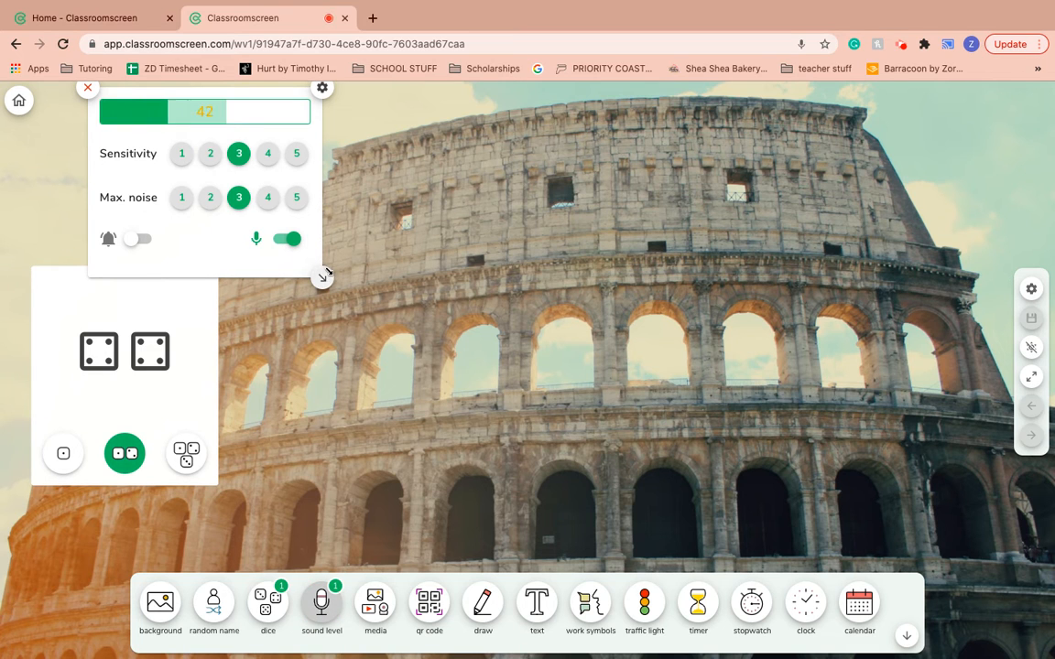
{"action": "left_click_drag", "start_coordinate": [198, 243], "coordinate": [480, 350]}
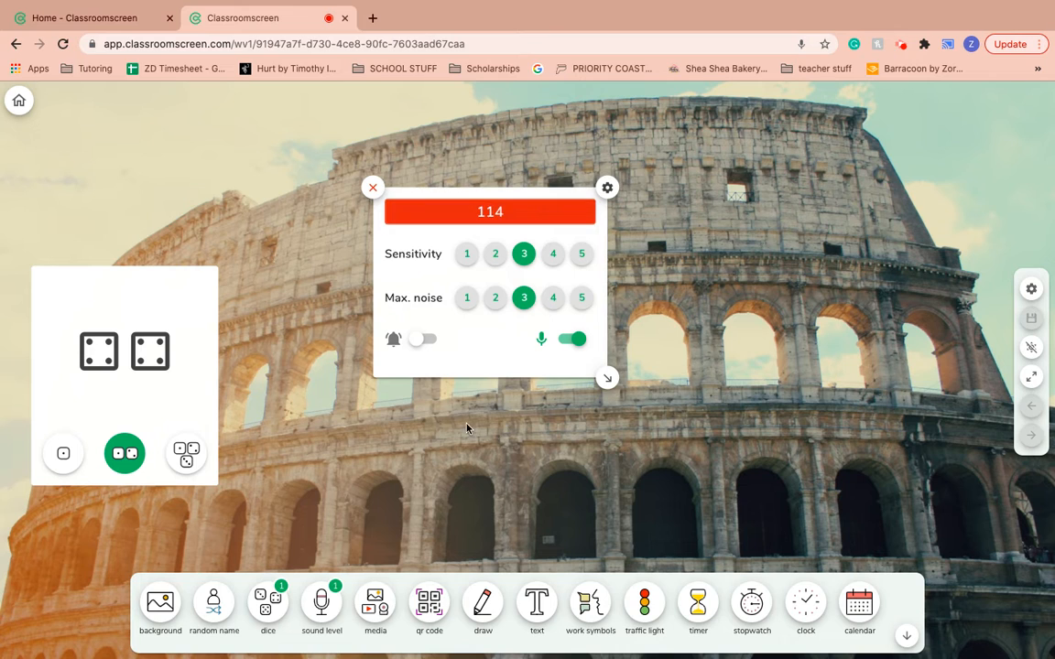
{"action": "left_click", "coordinate": [424, 340]}
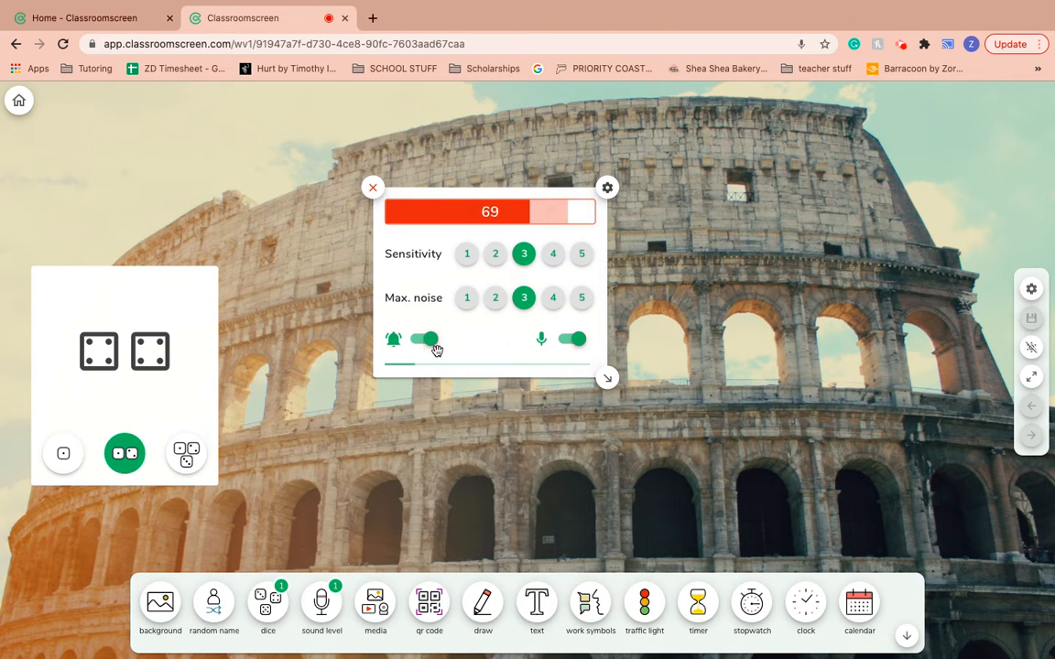
{"action": "left_click", "coordinate": [373, 187]}
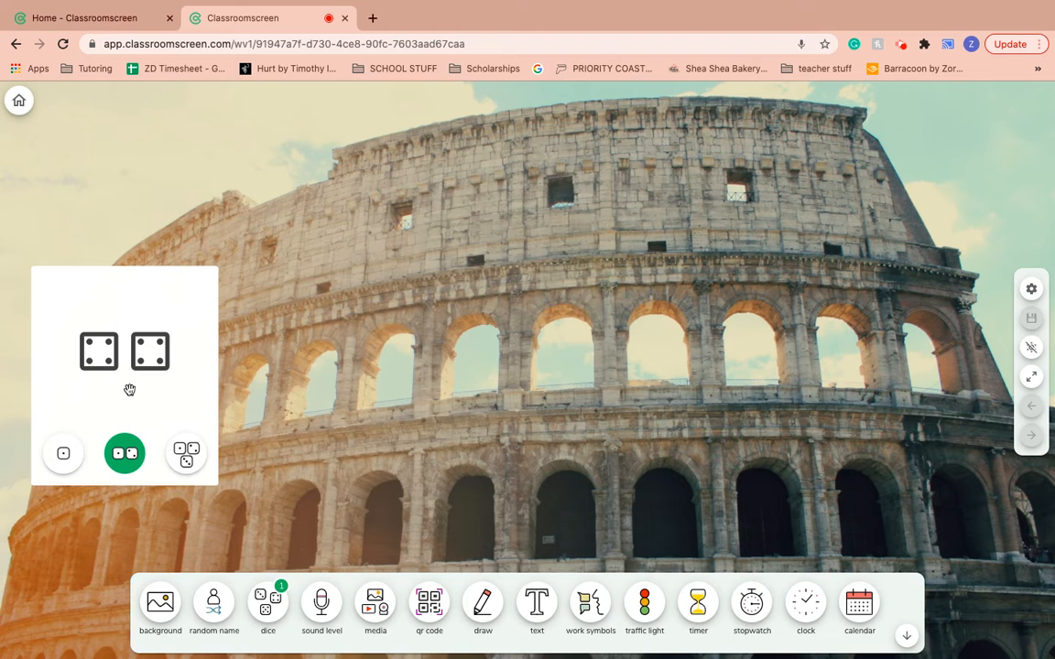
{"action": "left_click", "coordinate": [31, 243]}
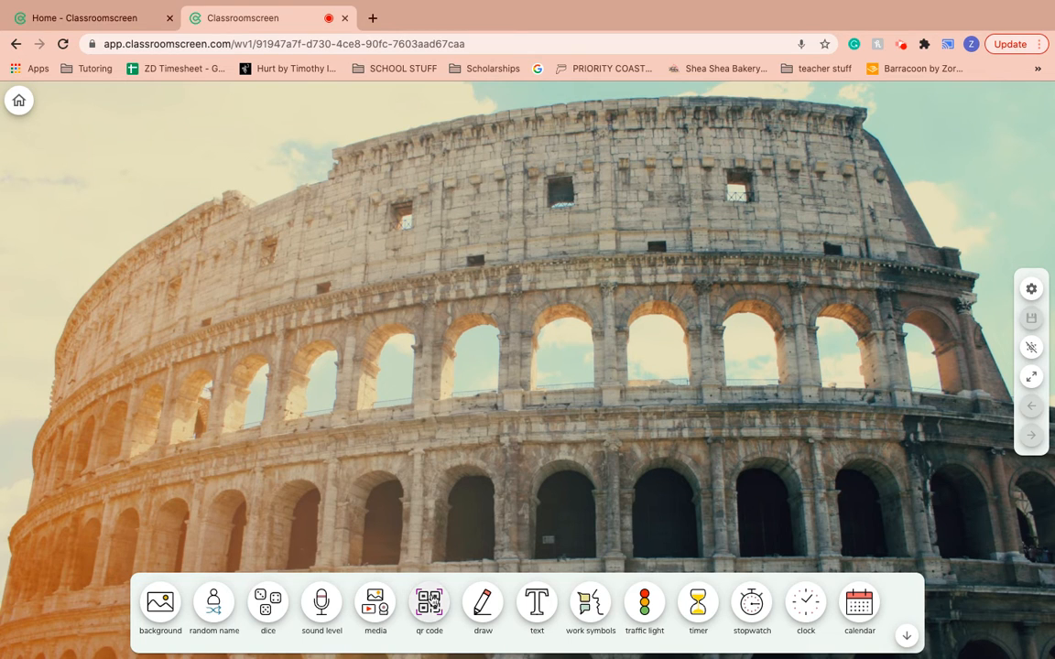
Place a drawing pad in the middle of the board and clear the test strokes from it
{"action": "left_click", "coordinate": [480, 612]}
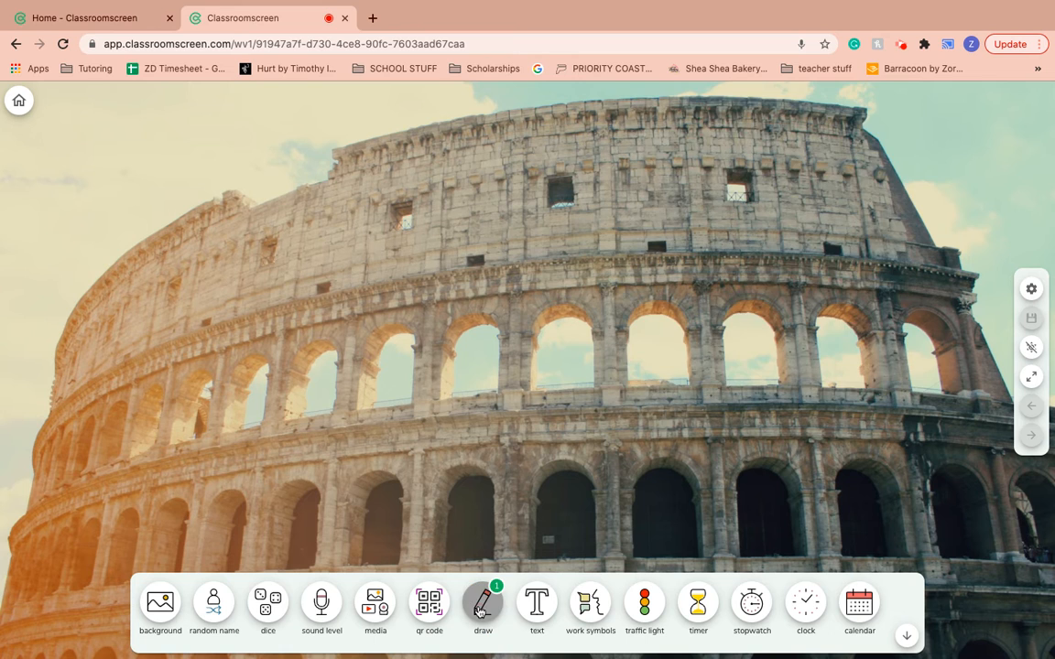
{"action": "left_click_drag", "start_coordinate": [802, 190], "coordinate": [743, 214]}
{"action": "mouse_move", "coordinate": [691, 240]}
{"action": "left_mouse_down"}
{"action": "mouse_move", "coordinate": [647, 254]}
{"action": "mouse_move", "coordinate": [697, 173]}
{"action": "left_mouse_up"}
{"action": "left_click_drag", "start_coordinate": [759, 390], "coordinate": [514, 445]}
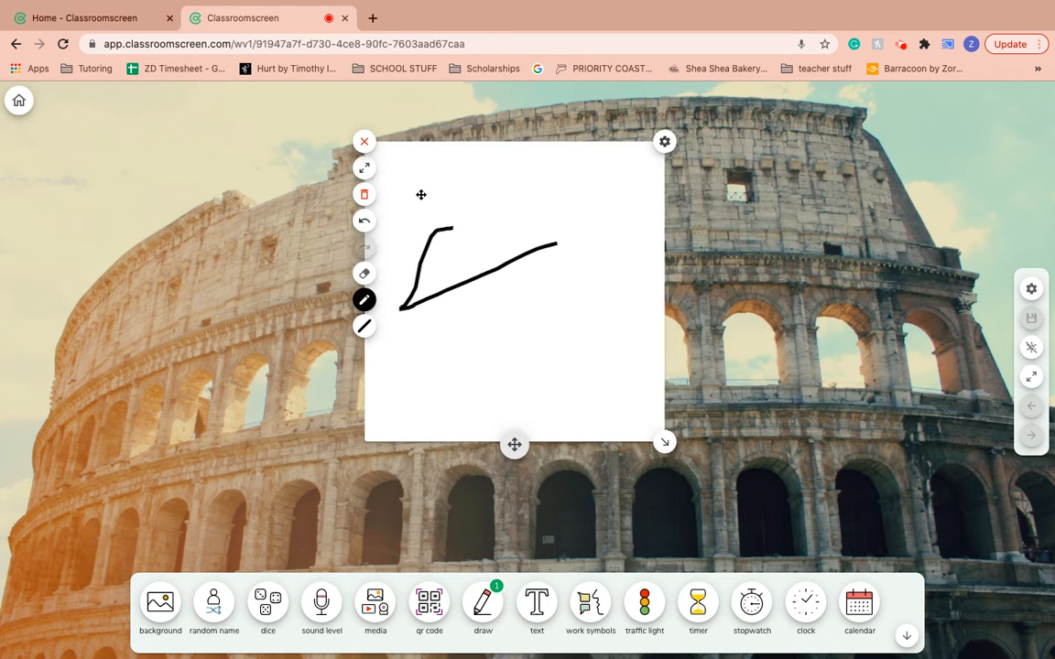
{"action": "left_click", "coordinate": [363, 195]}
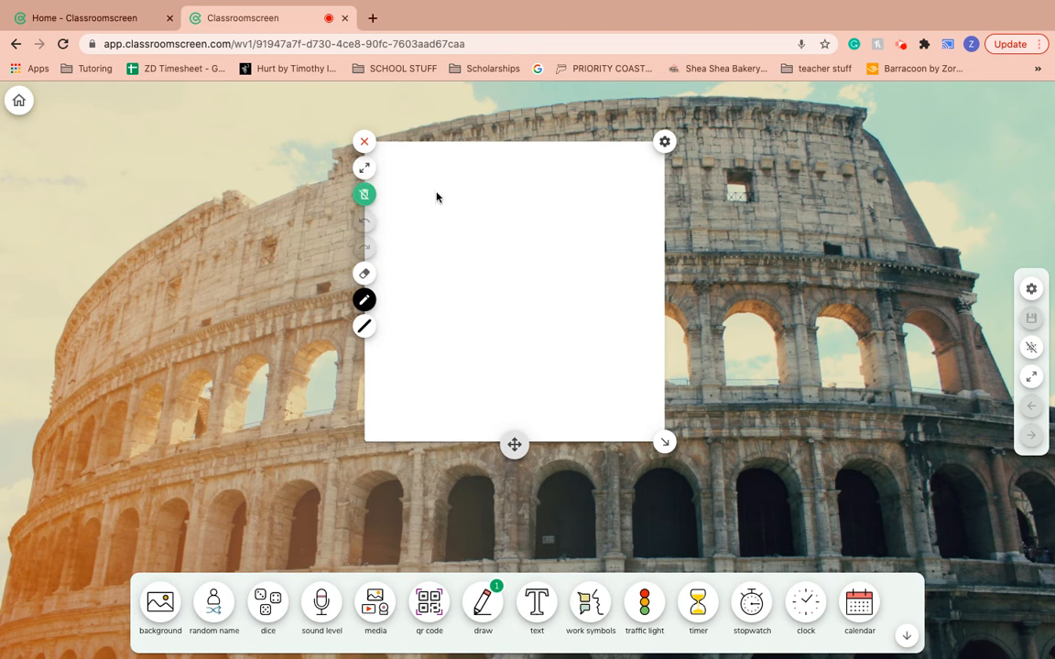
Set the drawing pen to red and handwrite the fraction 1/2 followed by a plus sign on the pad
{"action": "left_click", "coordinate": [363, 326]}
{"action": "left_click", "coordinate": [363, 299]}
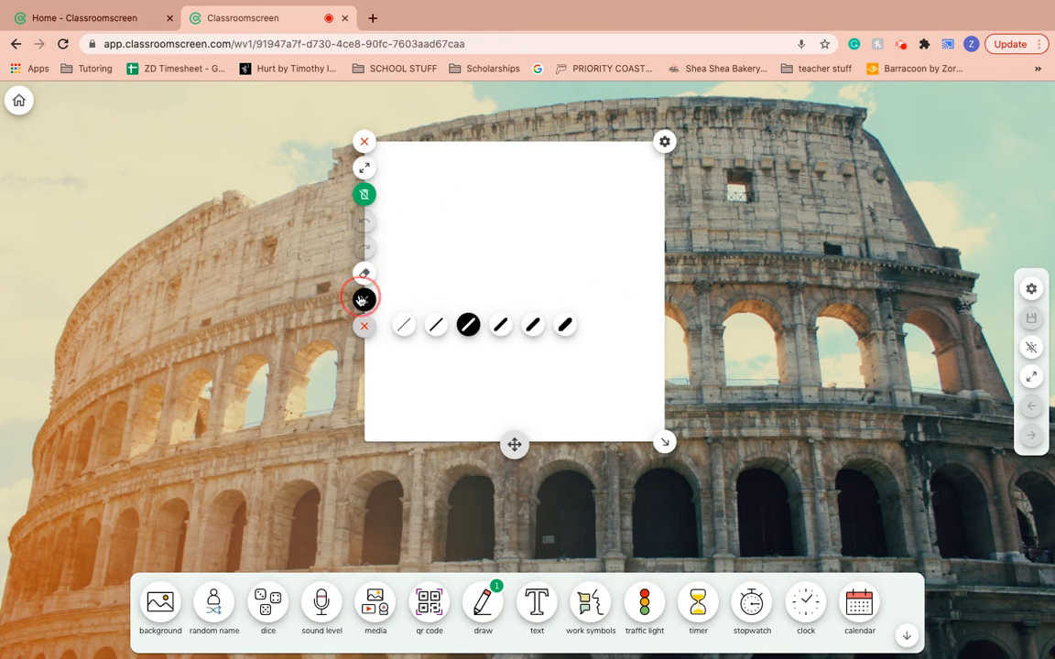
{"action": "left_click", "coordinate": [436, 300]}
{"action": "mouse_move", "coordinate": [453, 169]}
{"action": "left_mouse_down"}
{"action": "mouse_move", "coordinate": [463, 224]}
{"action": "mouse_move", "coordinate": [480, 223]}
{"action": "mouse_move", "coordinate": [452, 276]}
{"action": "mouse_move", "coordinate": [468, 273]}
{"action": "left_mouse_up"}
{"action": "mouse_move", "coordinate": [533, 202]}
{"action": "left_mouse_down"}
{"action": "mouse_move", "coordinate": [534, 236]}
{"action": "mouse_move", "coordinate": [547, 220]}
{"action": "left_mouse_up"}
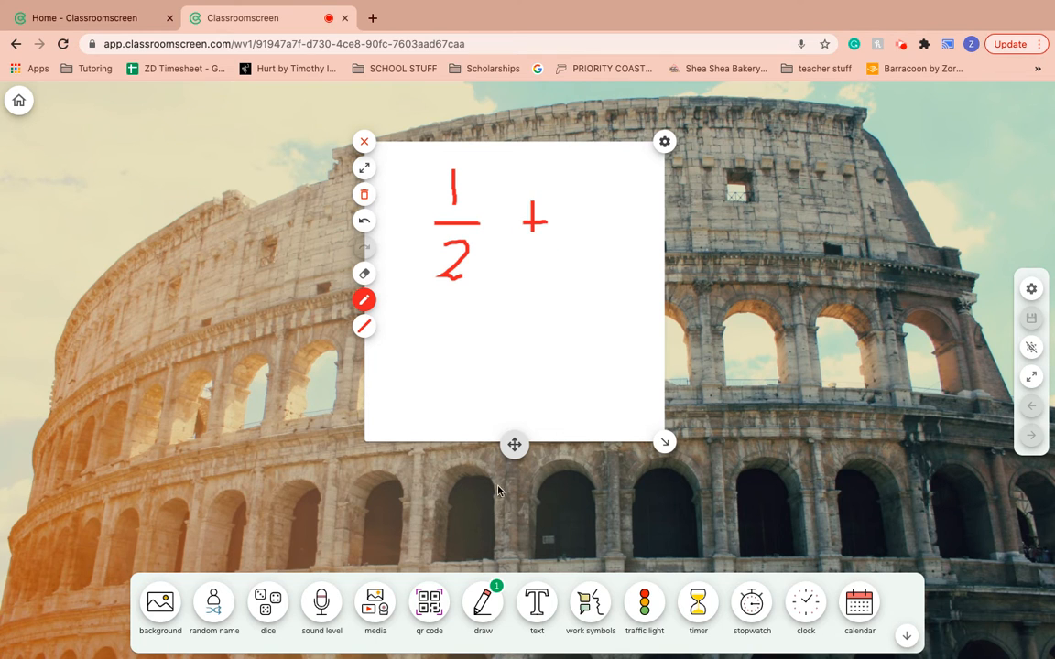
Add a timer widget to the board and move the drawing pad clear of it, over the Colosseum's left side
{"action": "left_click", "coordinate": [700, 606]}
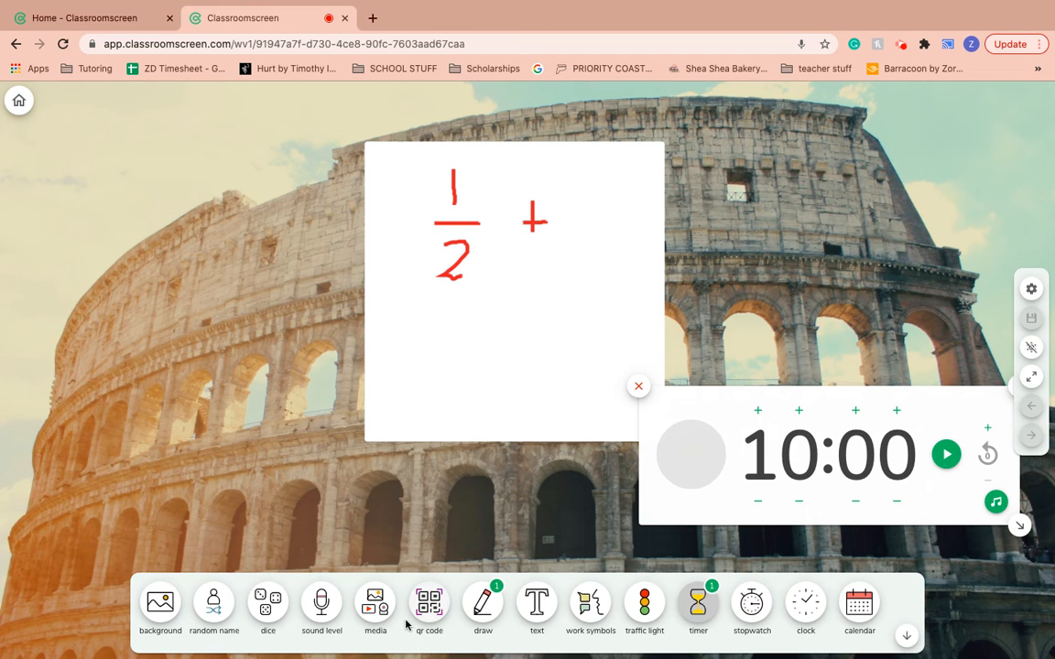
{"action": "left_click", "coordinate": [579, 278]}
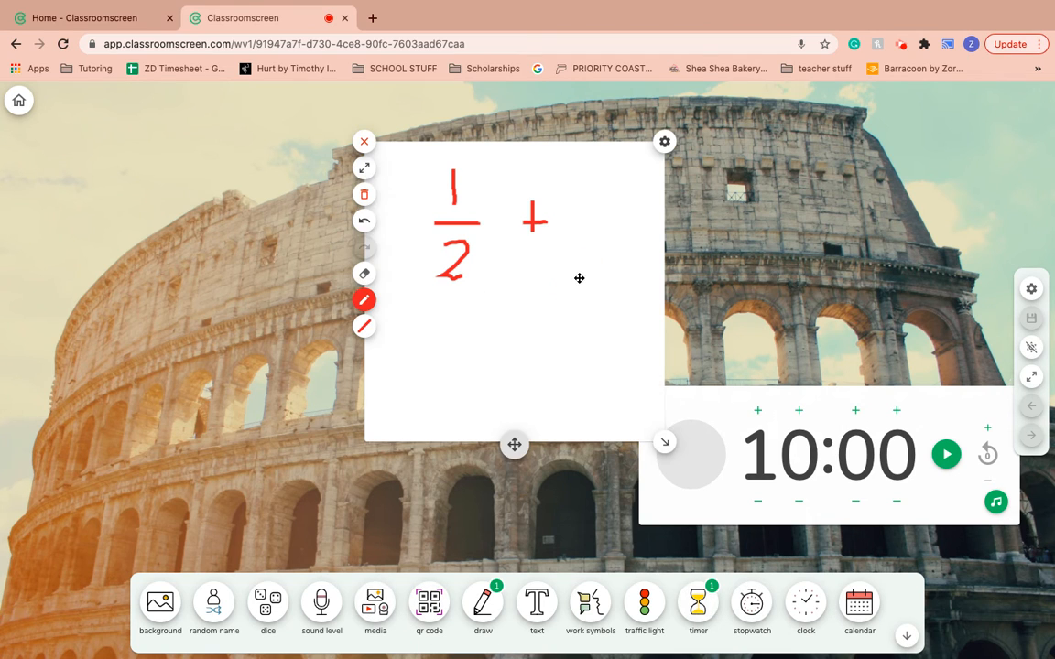
{"action": "mouse_move", "coordinate": [514, 444]}
{"action": "left_mouse_down"}
{"action": "mouse_move", "coordinate": [263, 423]}
{"action": "mouse_move", "coordinate": [253, 433]}
{"action": "left_mouse_up"}
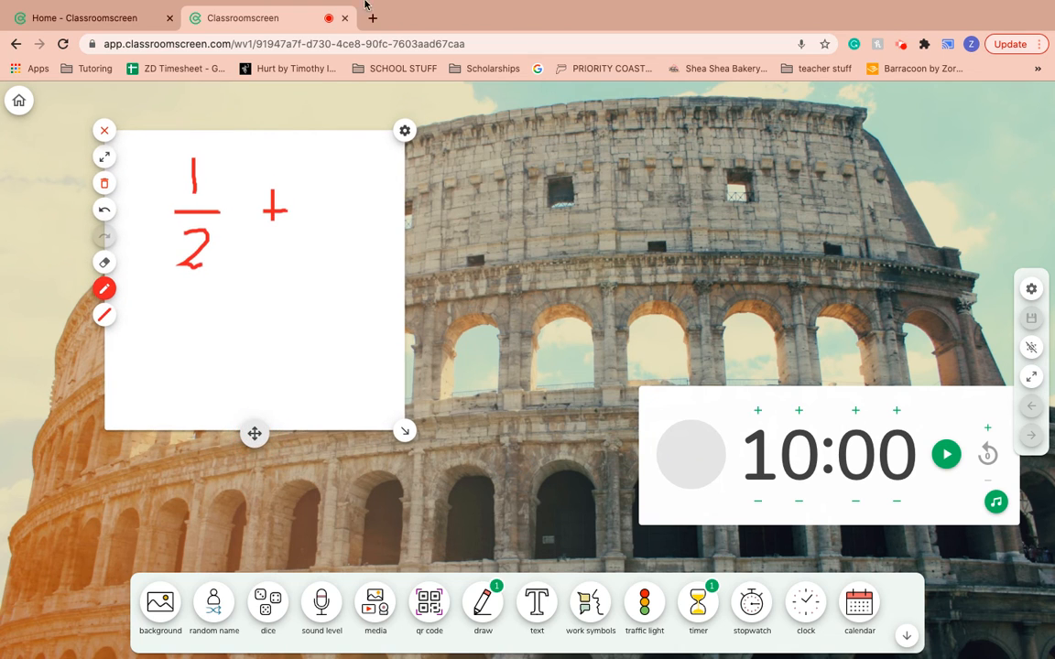
{"action": "mouse_move", "coordinate": [190, 7]}
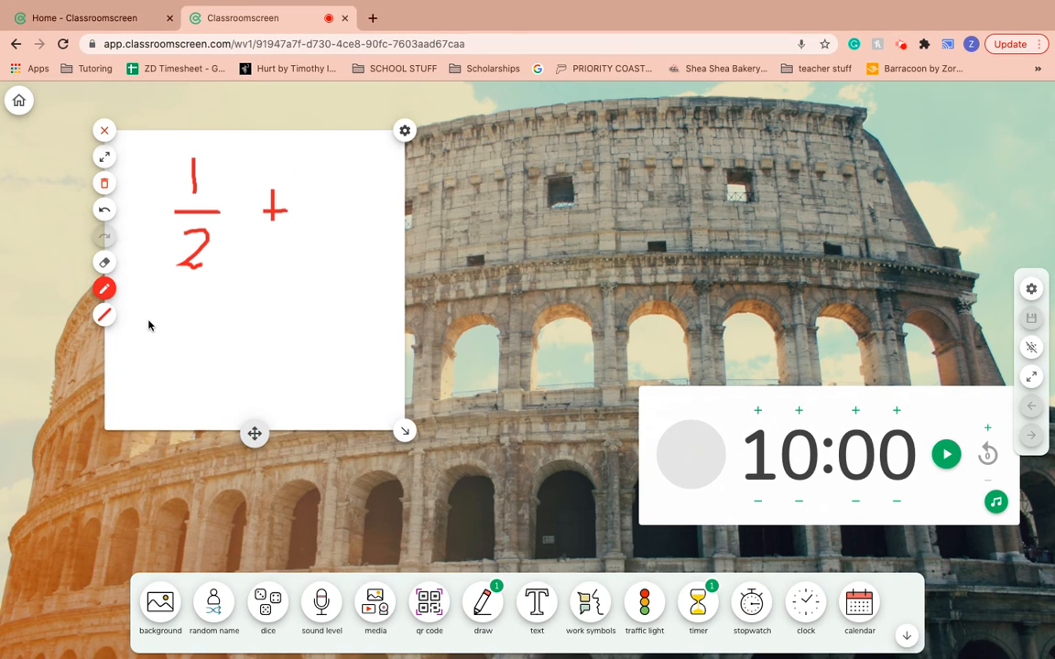